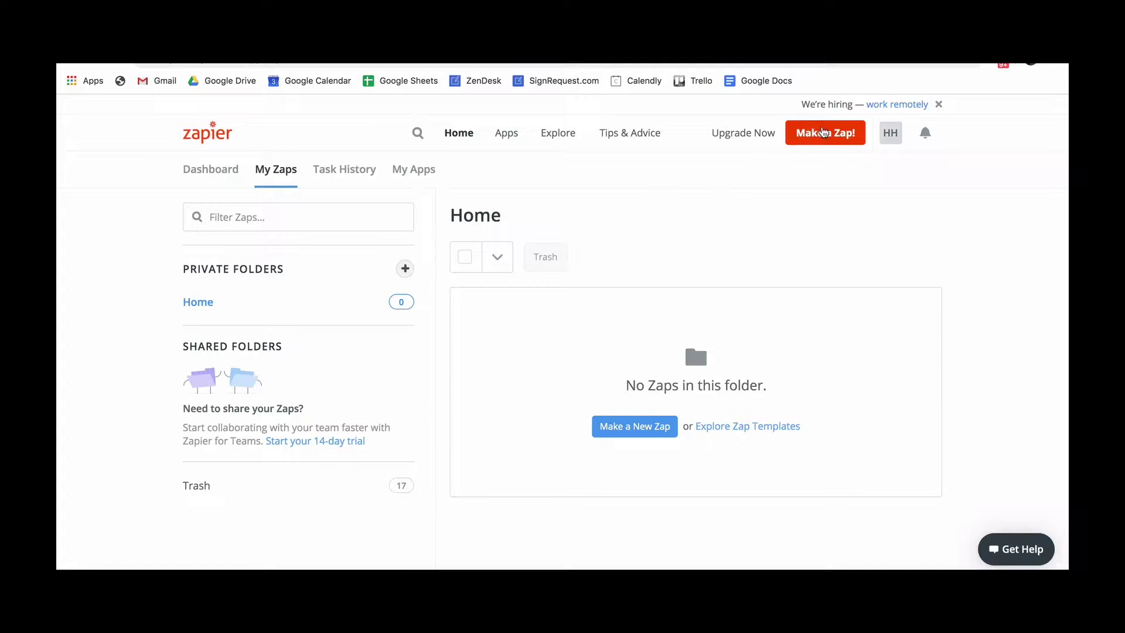
# Step: Start building a new Zap in Zapier with 'Make a Zap!'
pyautogui.click(819, 132)
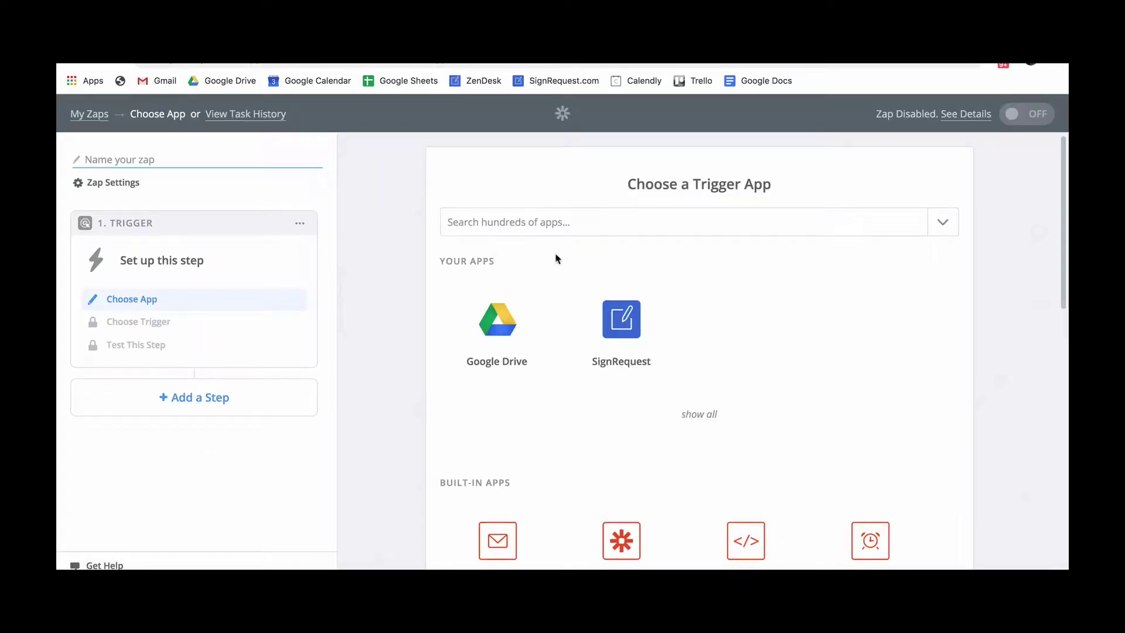
# Step: Trigger the Zap on SignRequest's New Document Signed, using the connected SignRequest account
pyautogui.click(612, 323)
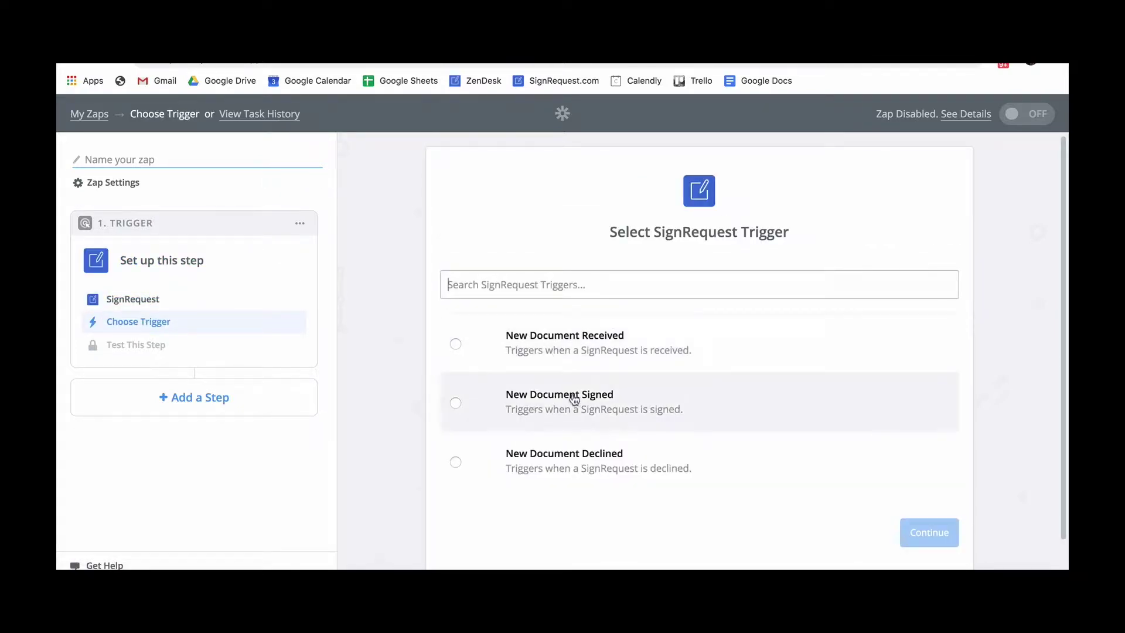
pyautogui.click(548, 398)
pyautogui.click(919, 540)
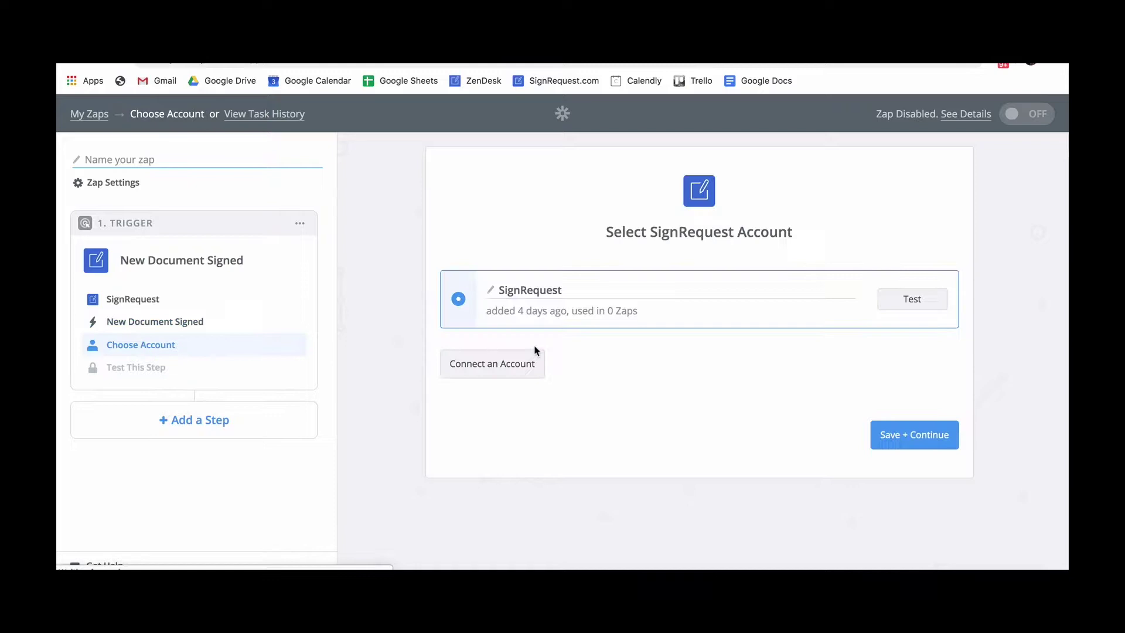
pyautogui.click(905, 437)
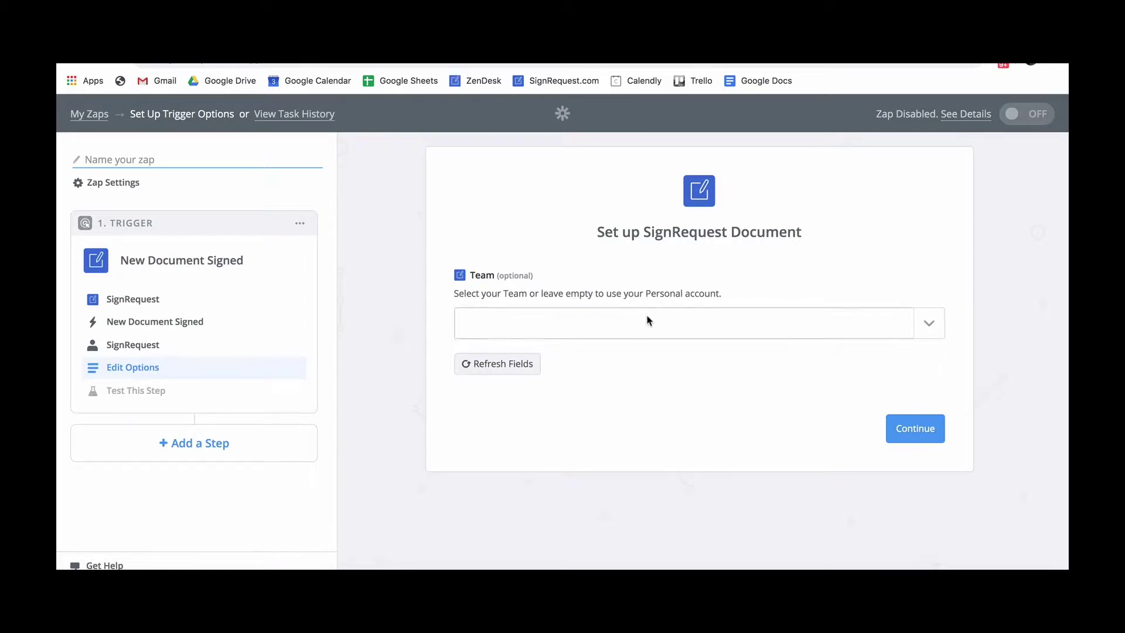
# Step: Set the trigger team to Zapier and accept Document A as the test sample
pyautogui.click(922, 329)
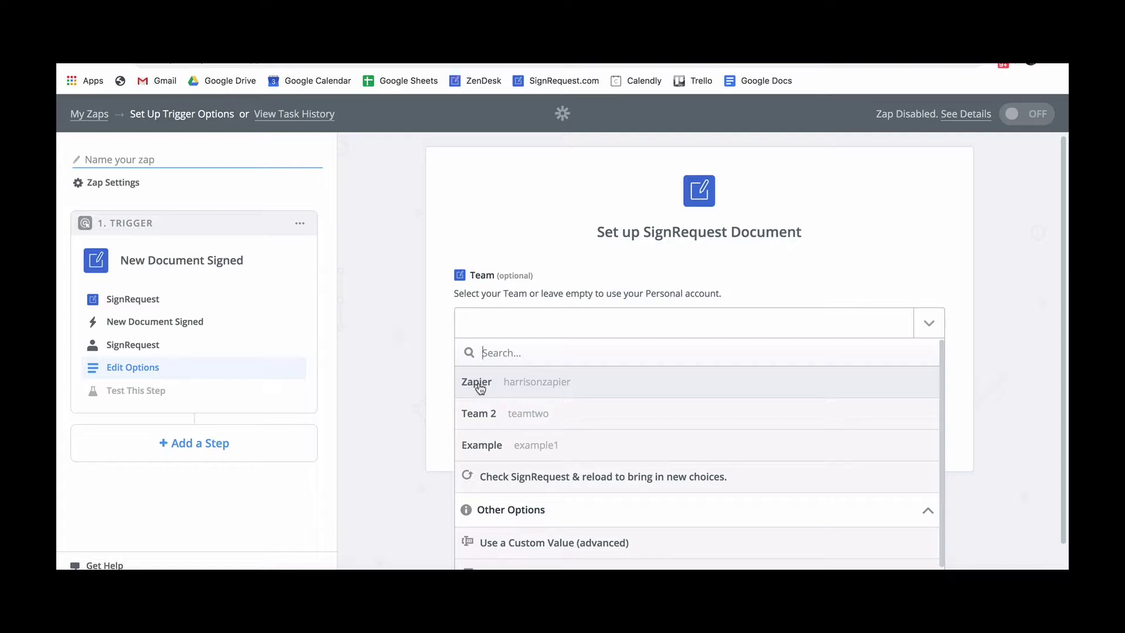
pyautogui.click(477, 387)
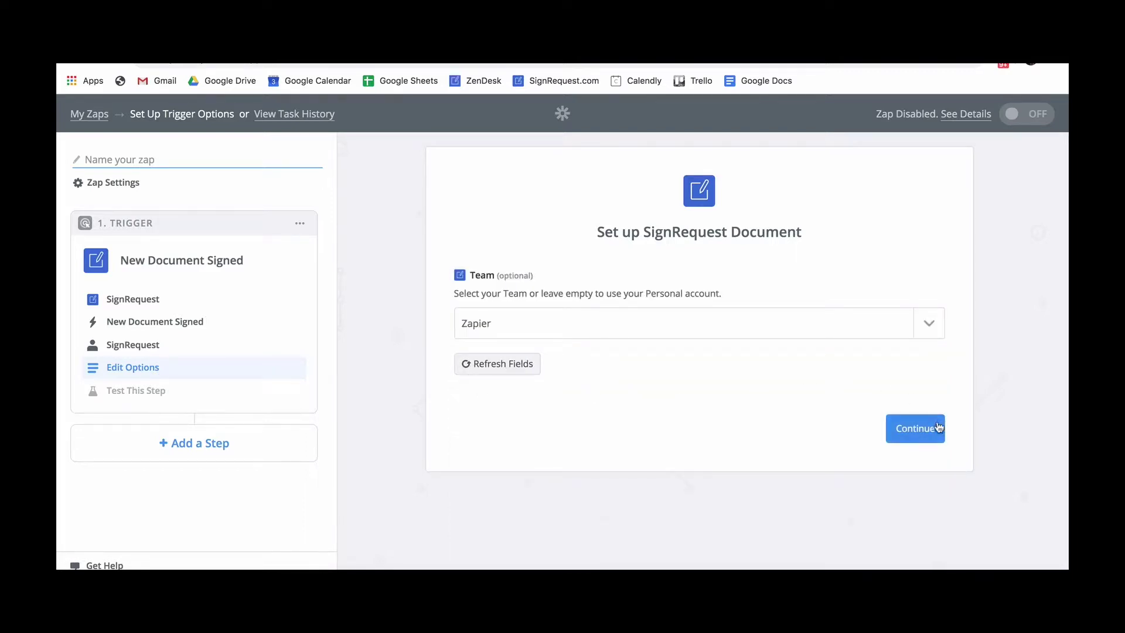
pyautogui.click(915, 429)
pyautogui.scroll(1, 904, 394)
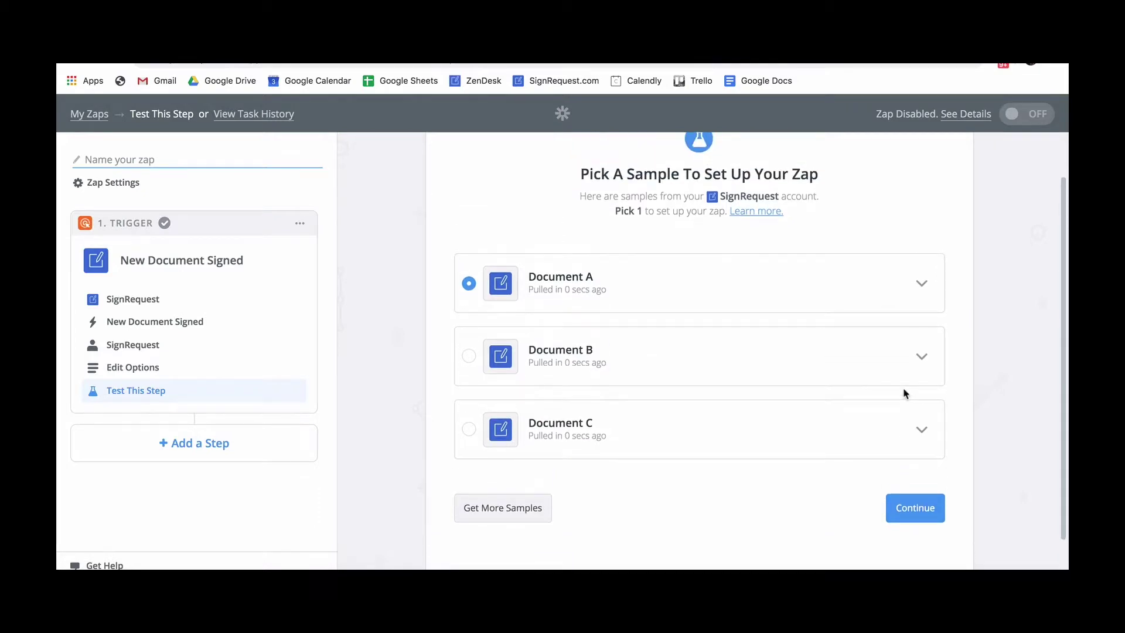
pyautogui.click(915, 507)
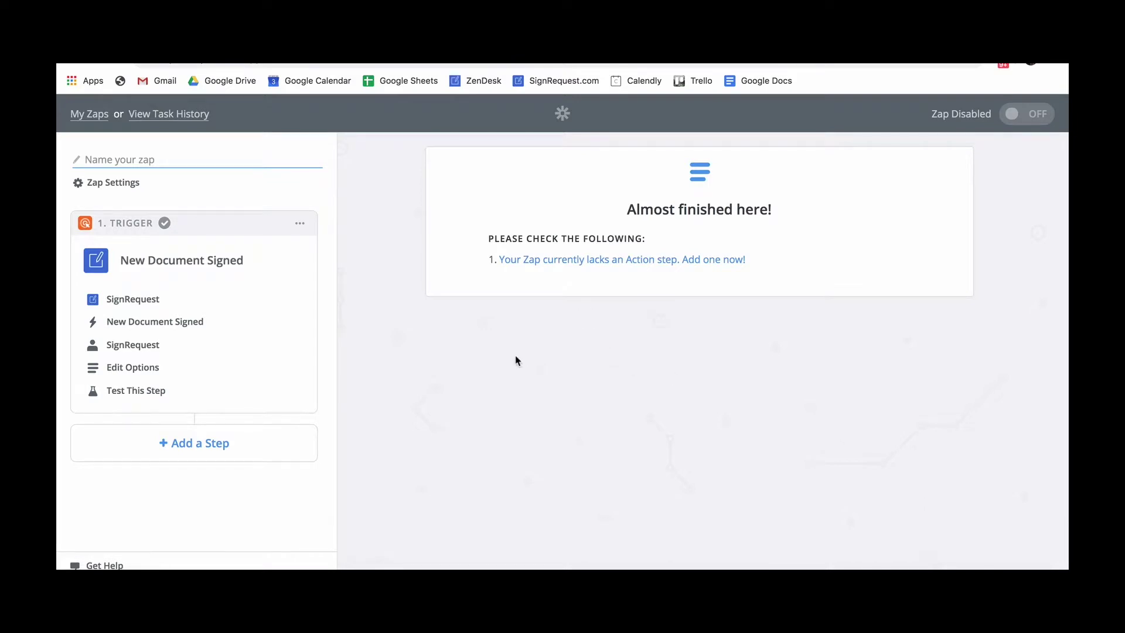
# Step: Add a Google Drive Upload File action and confirm the connected Drive account
pyautogui.click(624, 264)
pyautogui.click(479, 323)
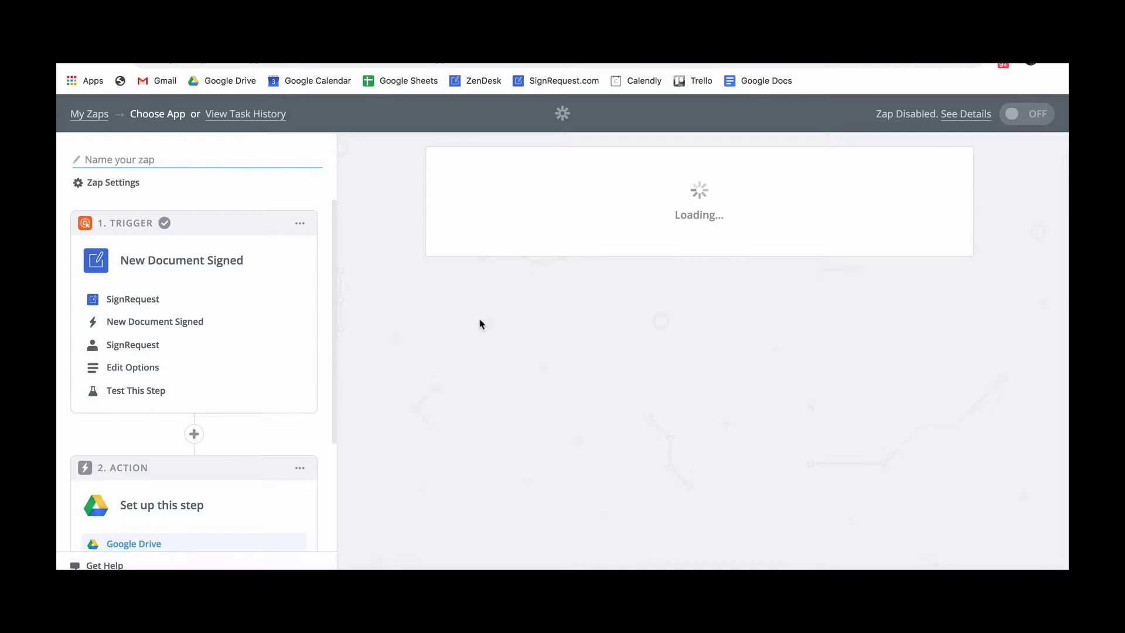
pyautogui.scroll(-1, 481, 324)
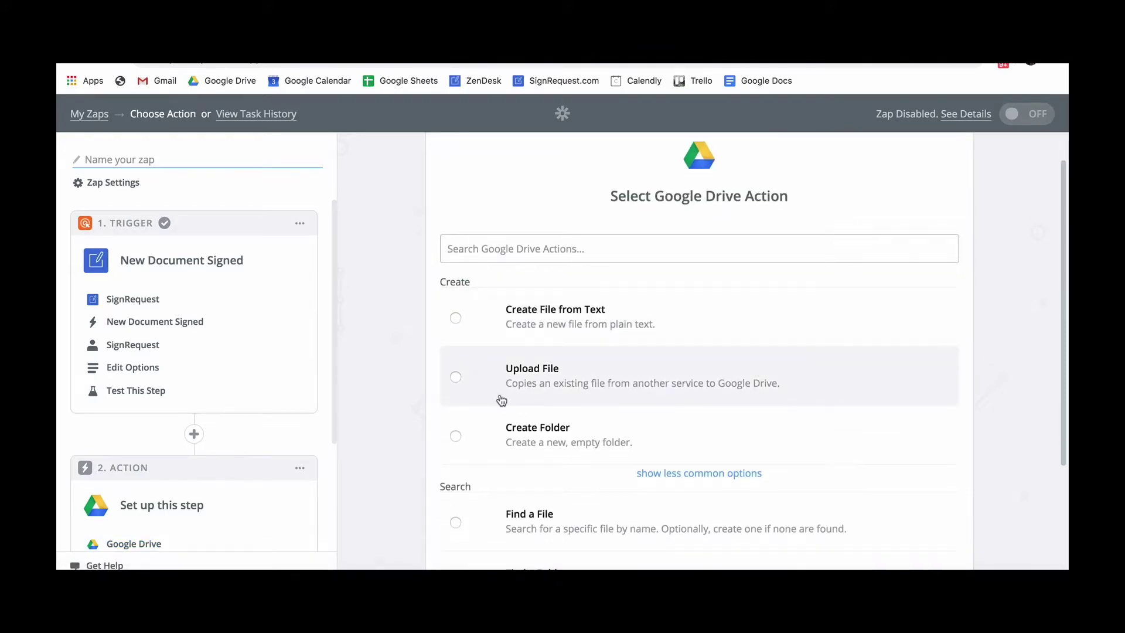
pyautogui.click(455, 377)
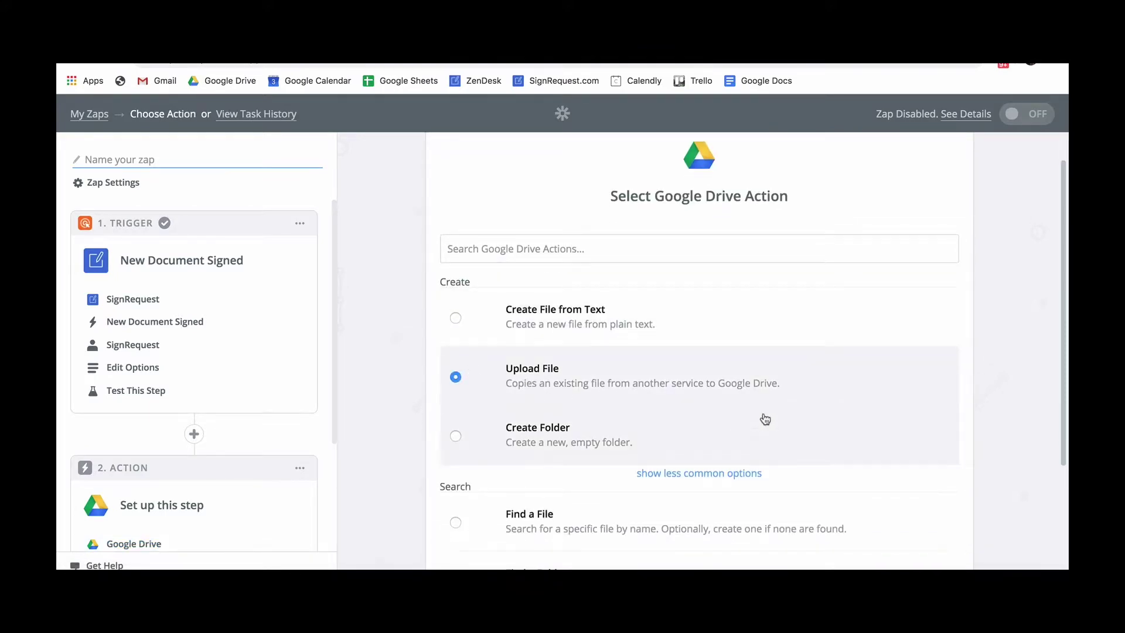
pyautogui.scroll(-3, 764, 419)
pyautogui.click(898, 498)
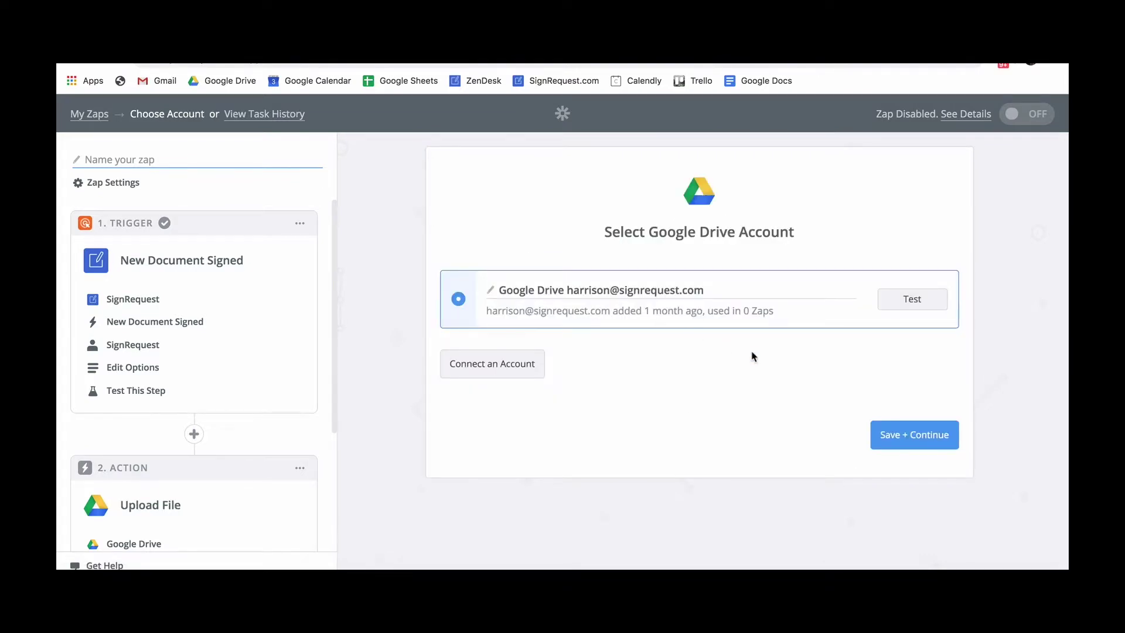
pyautogui.click(888, 439)
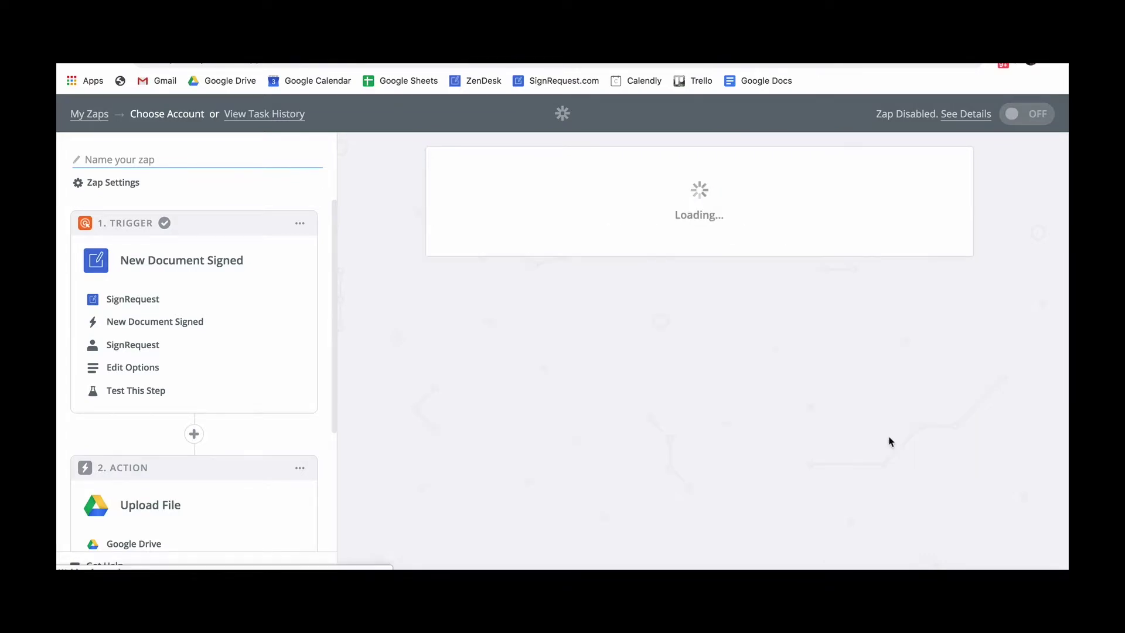
pyautogui.scroll(-1, 889, 441)
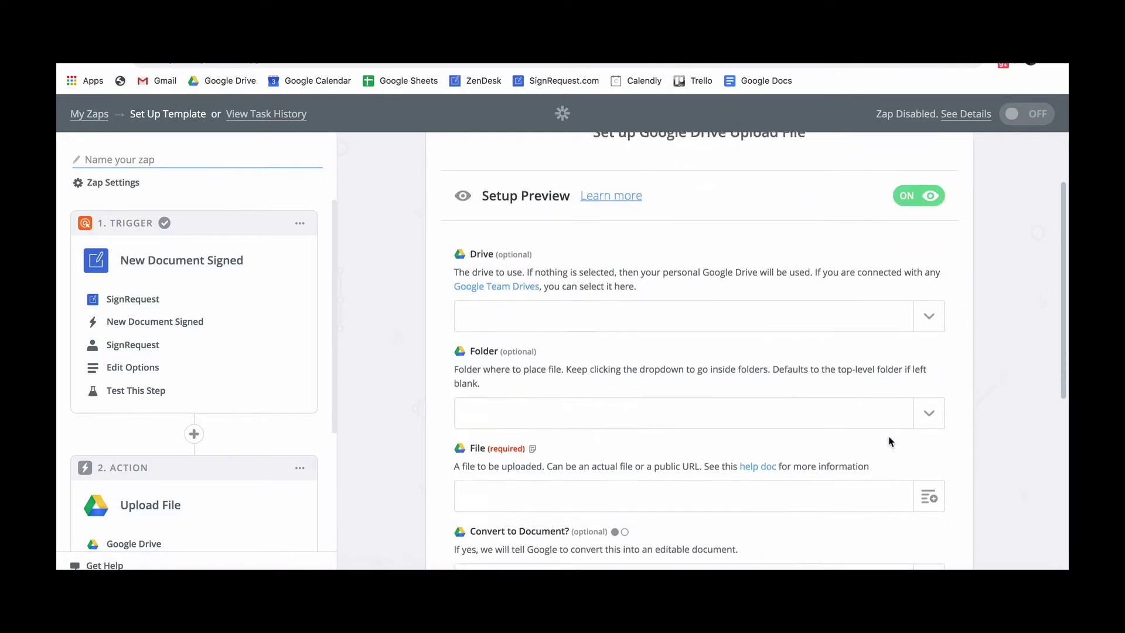
# Step: Upload into My Drive's Zapier Test Folder A, using the trigger's signed PDF URL as the file
pyautogui.click(927, 319)
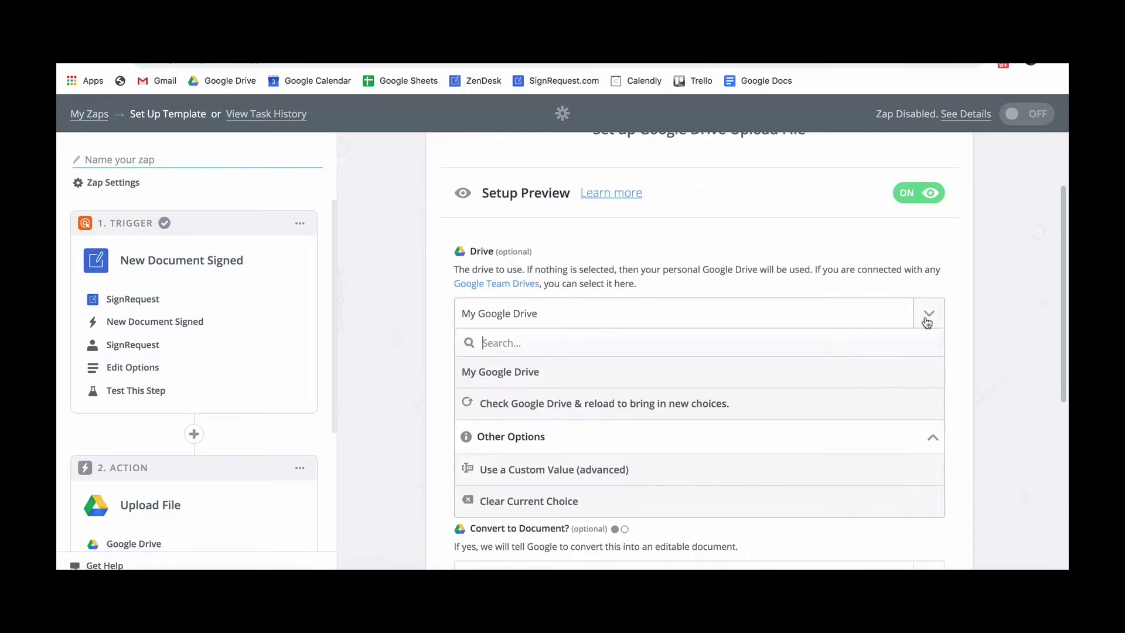
pyautogui.click(519, 372)
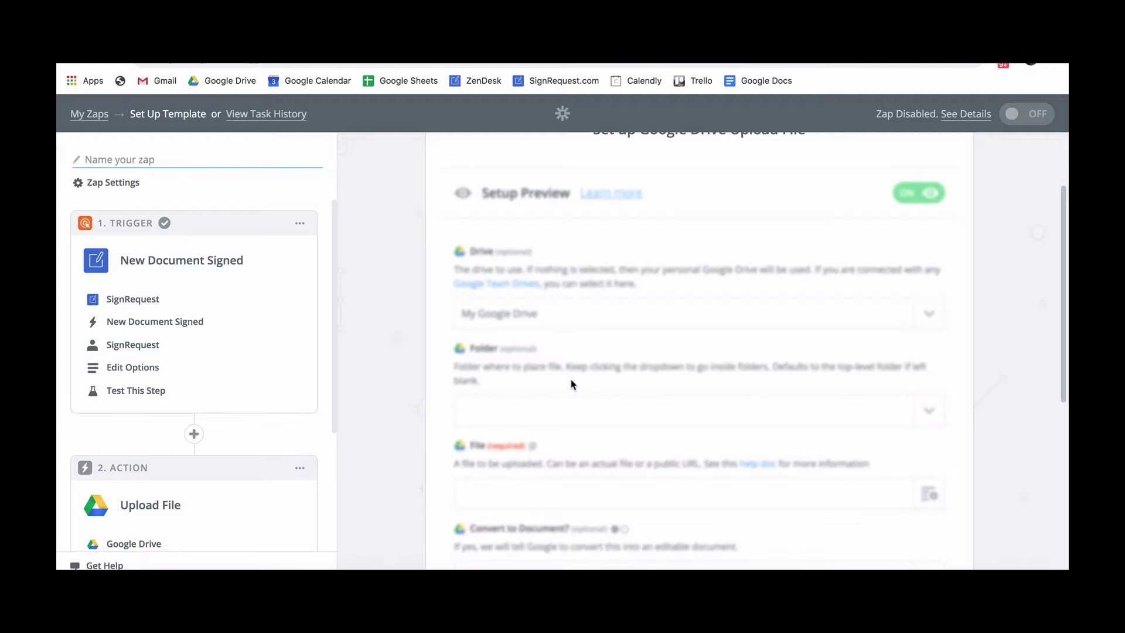
pyautogui.scroll(-1, 824, 407)
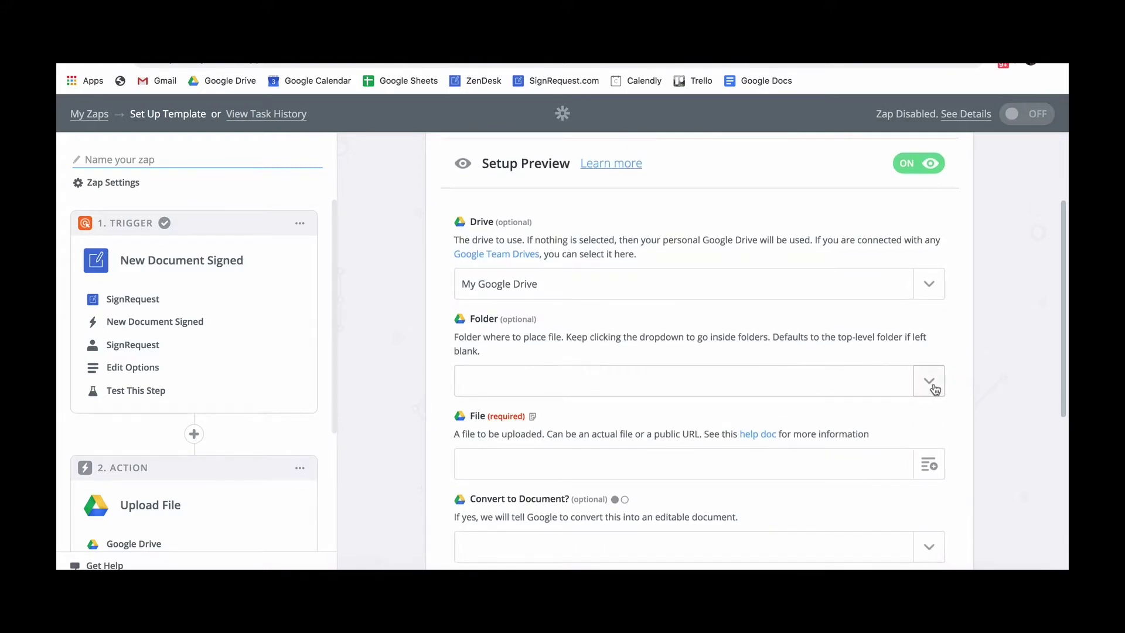
pyautogui.click(934, 389)
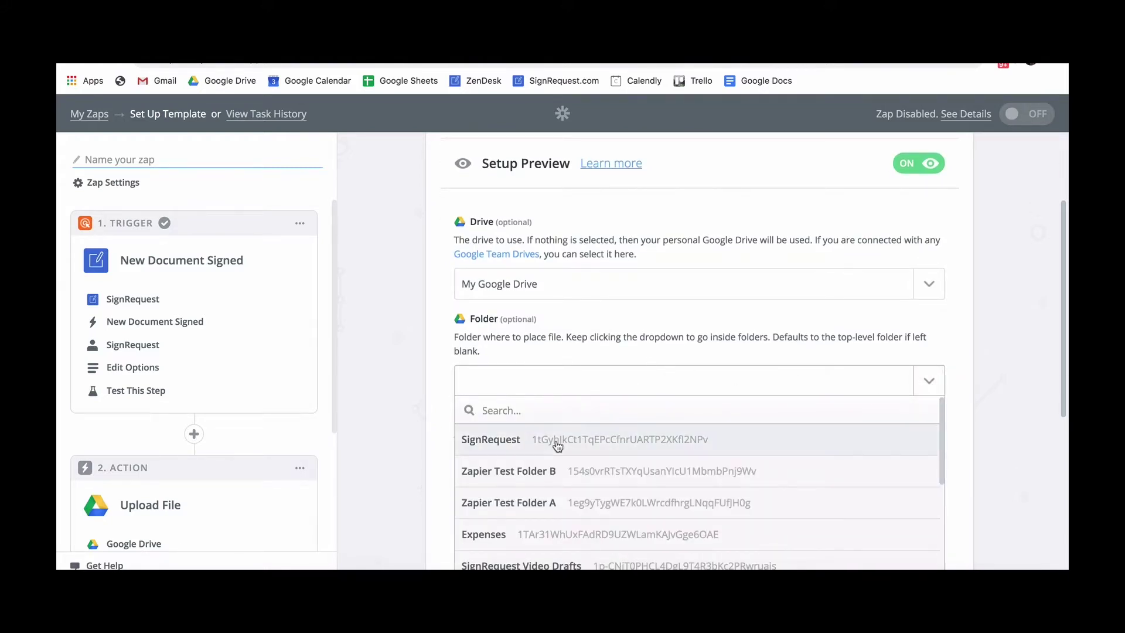
pyautogui.scroll(-1, 550, 469)
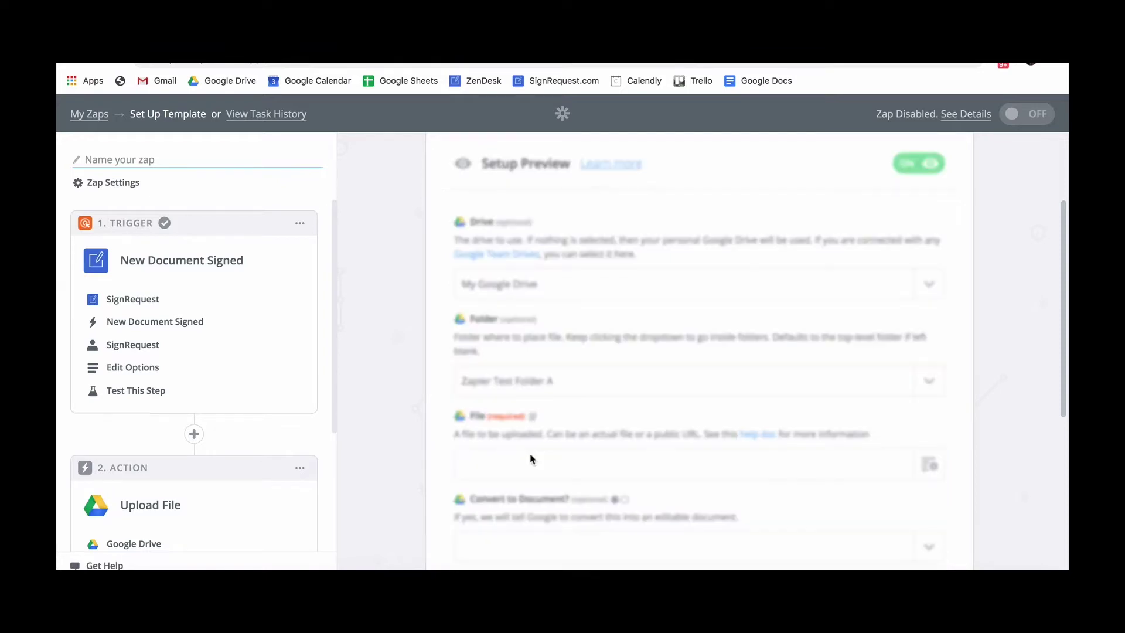
pyautogui.click(530, 458)
pyautogui.scroll(-1, 530, 458)
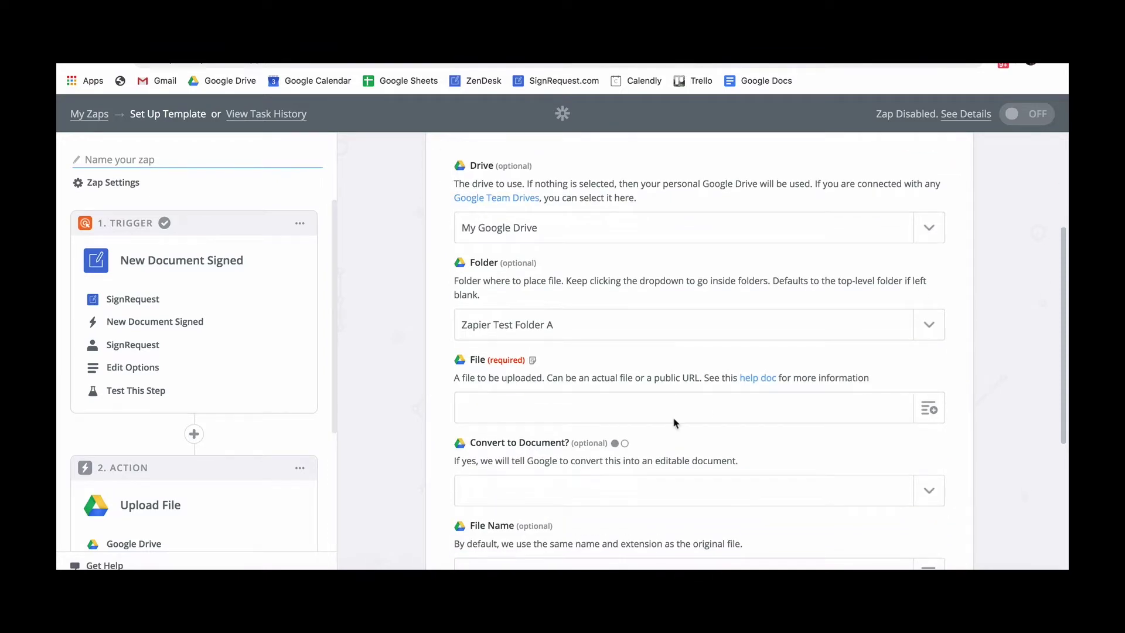
pyautogui.scroll(-1, 709, 407)
pyautogui.click(921, 368)
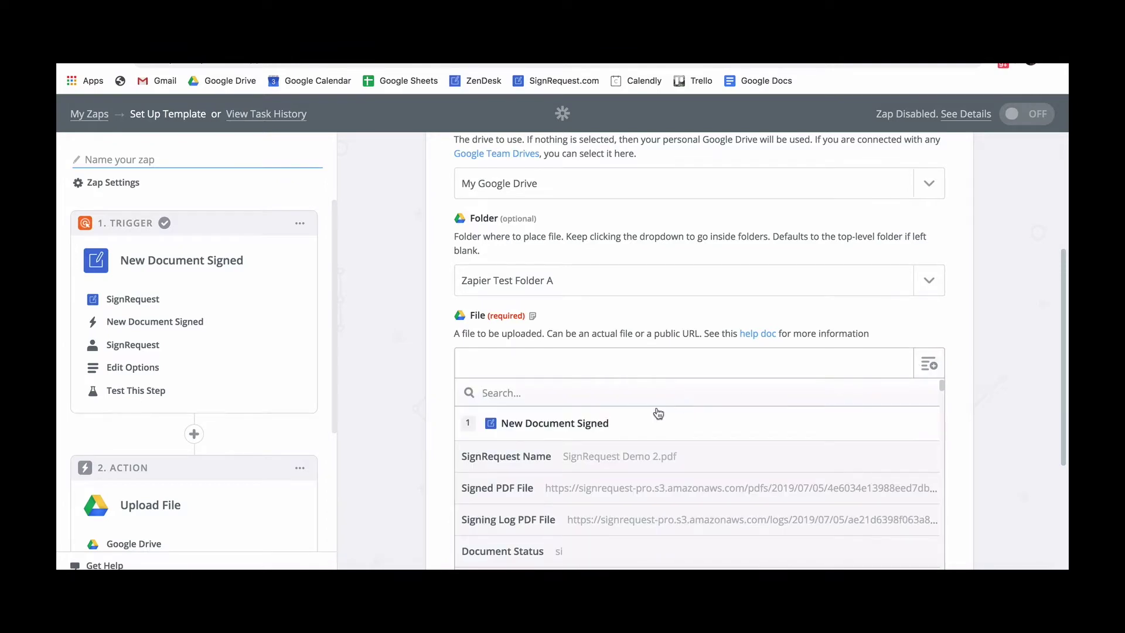
pyautogui.scroll(-1, 658, 413)
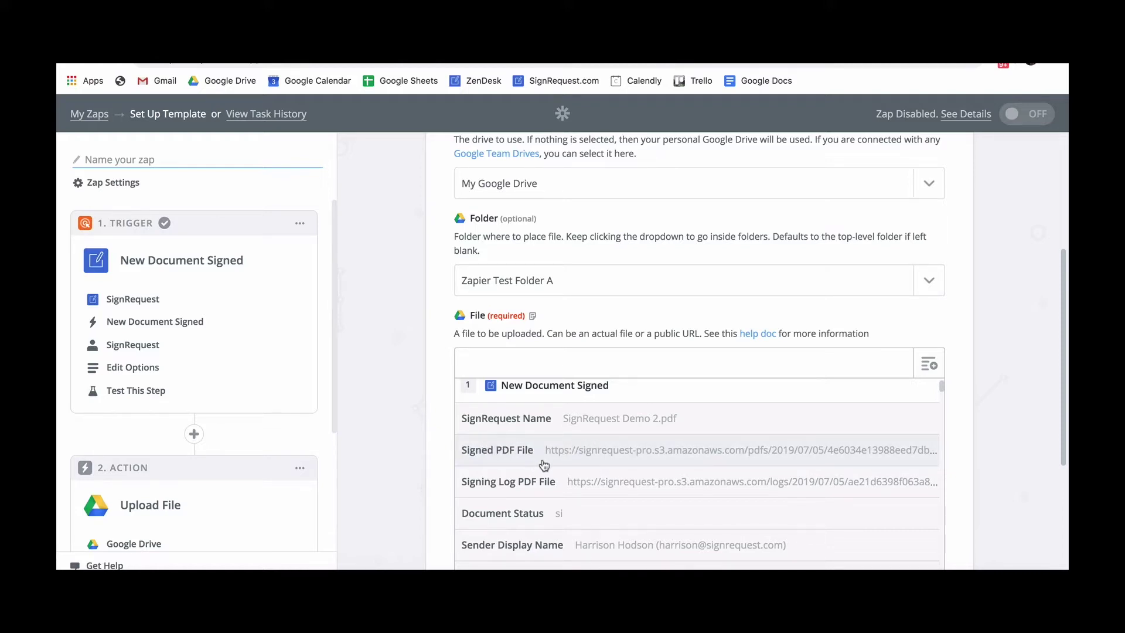
pyautogui.click(520, 451)
pyautogui.scroll(-2, 520, 450)
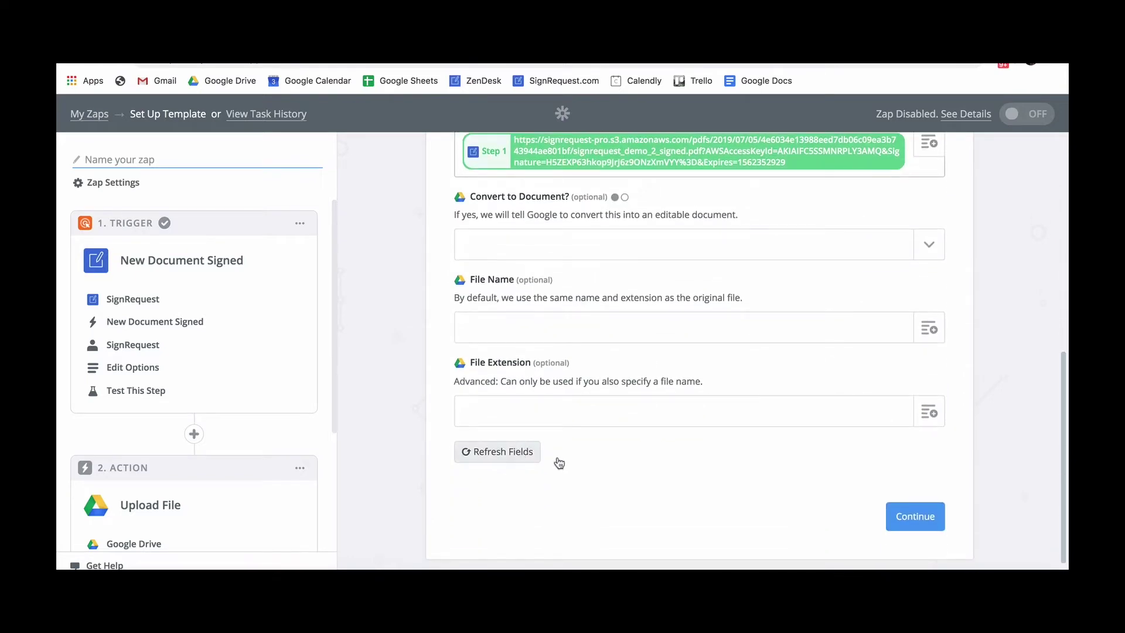
# Step: Send a test upload to Google Drive and check it returns a PDF sample
pyautogui.click(914, 519)
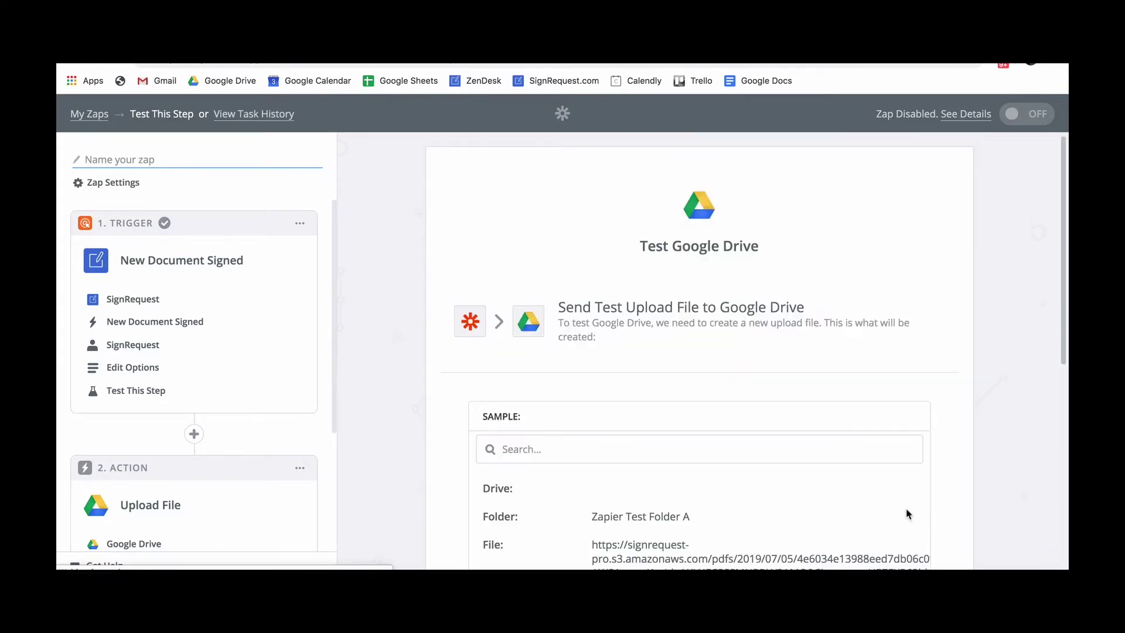
pyautogui.scroll(-1, 907, 515)
pyautogui.scroll(-1, 908, 514)
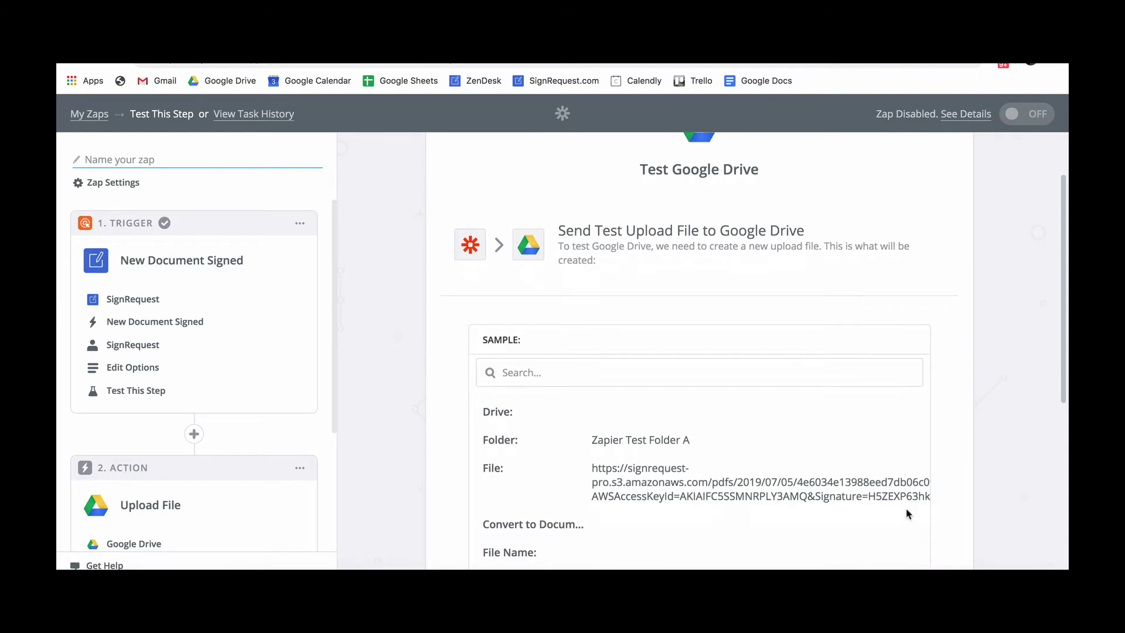
pyautogui.scroll(-2, 908, 515)
pyautogui.scroll(-3, 908, 514)
pyautogui.scroll(-3, 907, 515)
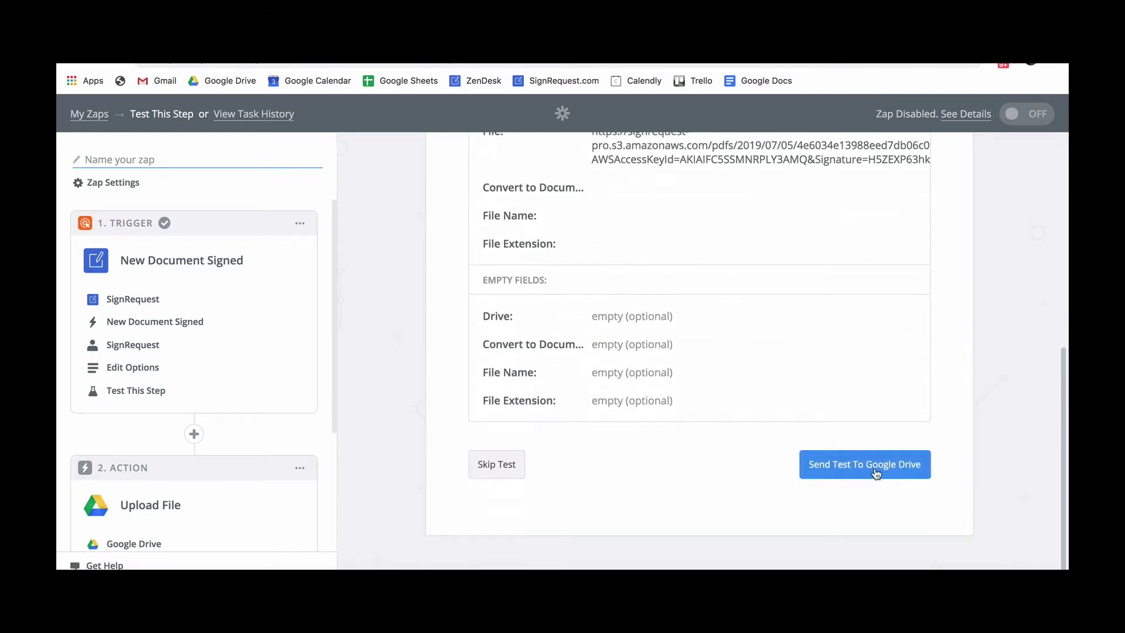
pyautogui.click(874, 470)
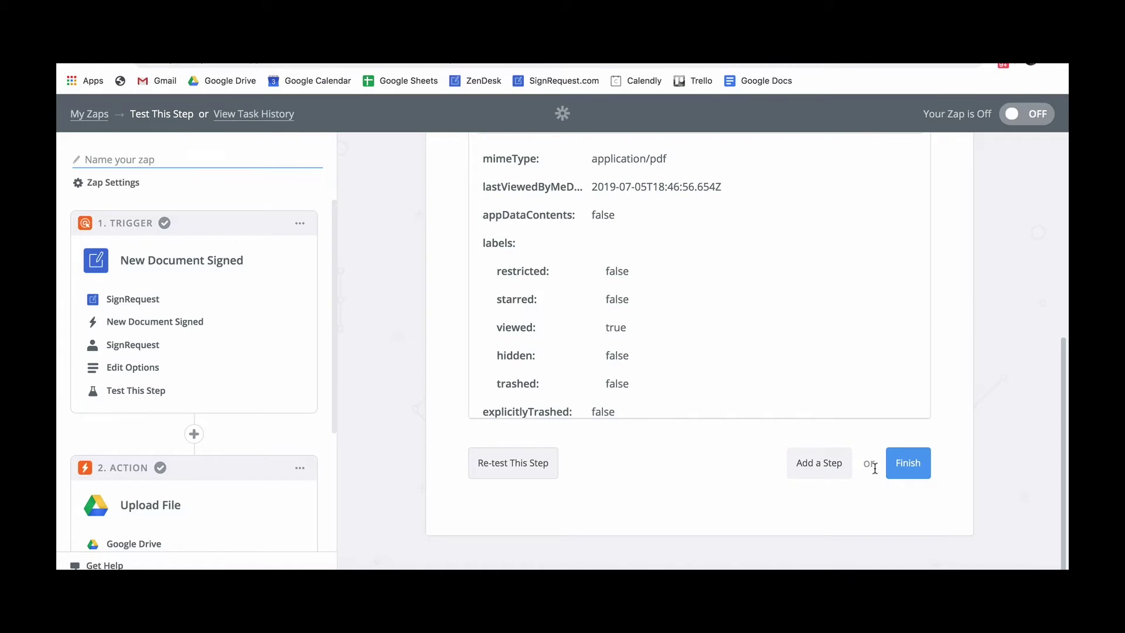
pyautogui.scroll(2, 875, 470)
pyautogui.scroll(2, 874, 471)
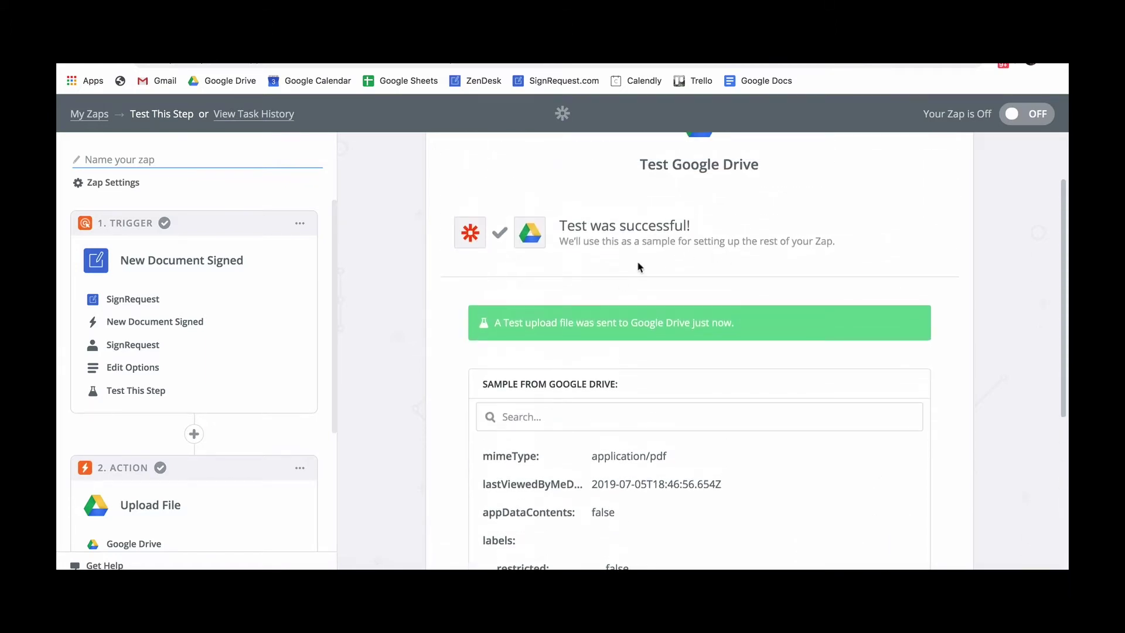
pyautogui.scroll(1, 638, 267)
pyautogui.scroll(-5, 638, 267)
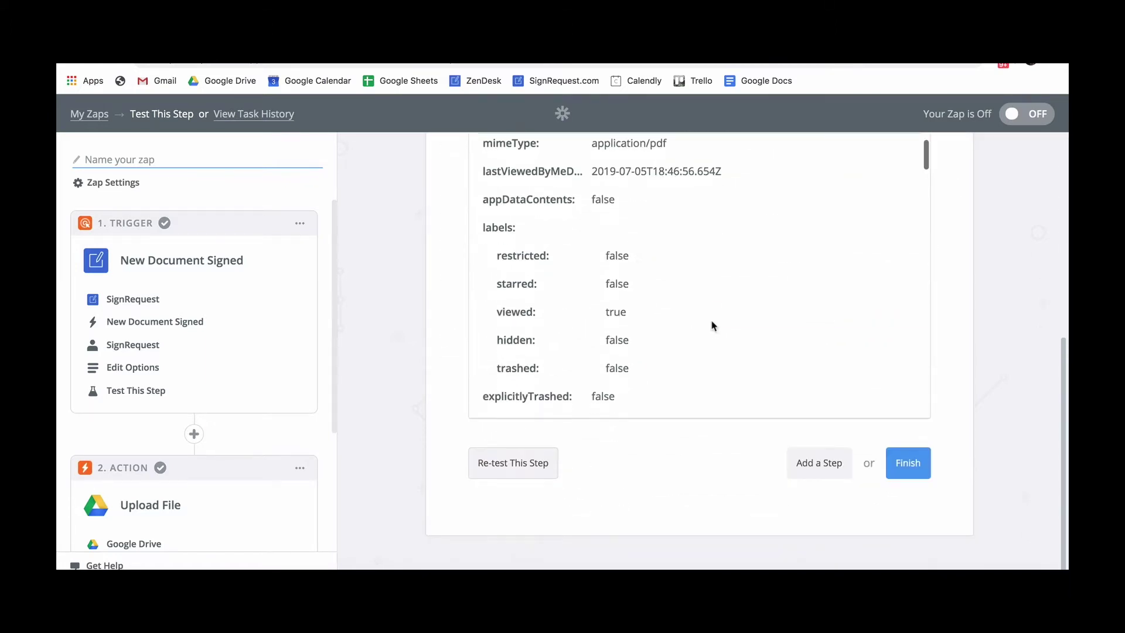
# Step: Finish the Zap, name it 'Test Zap A', and switch it on
pyautogui.click(905, 467)
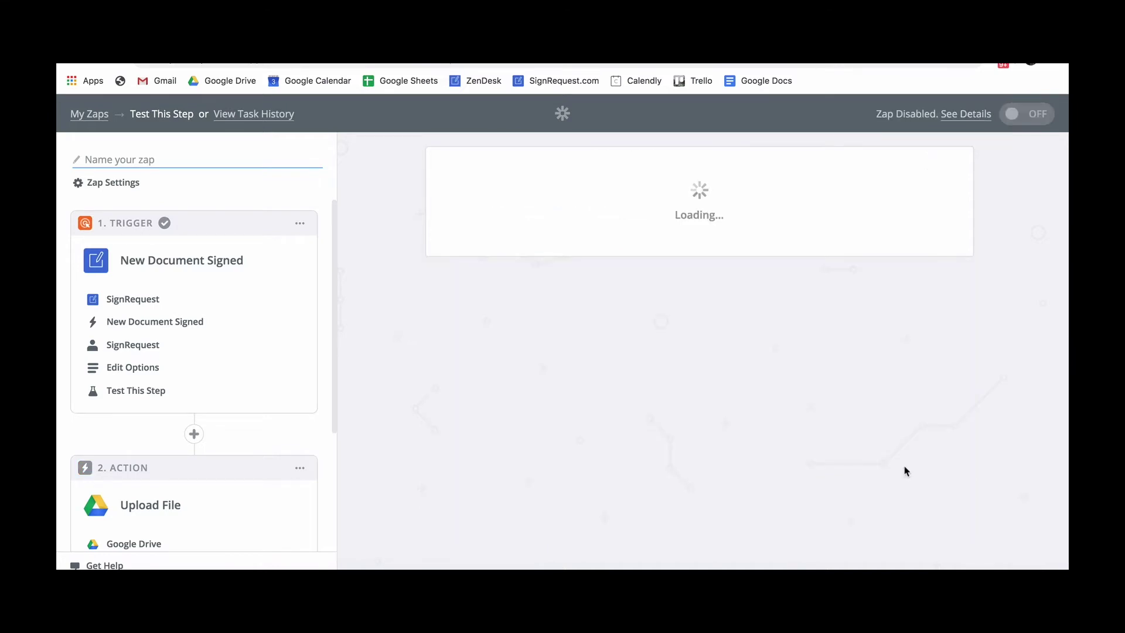
pyautogui.click(712, 304)
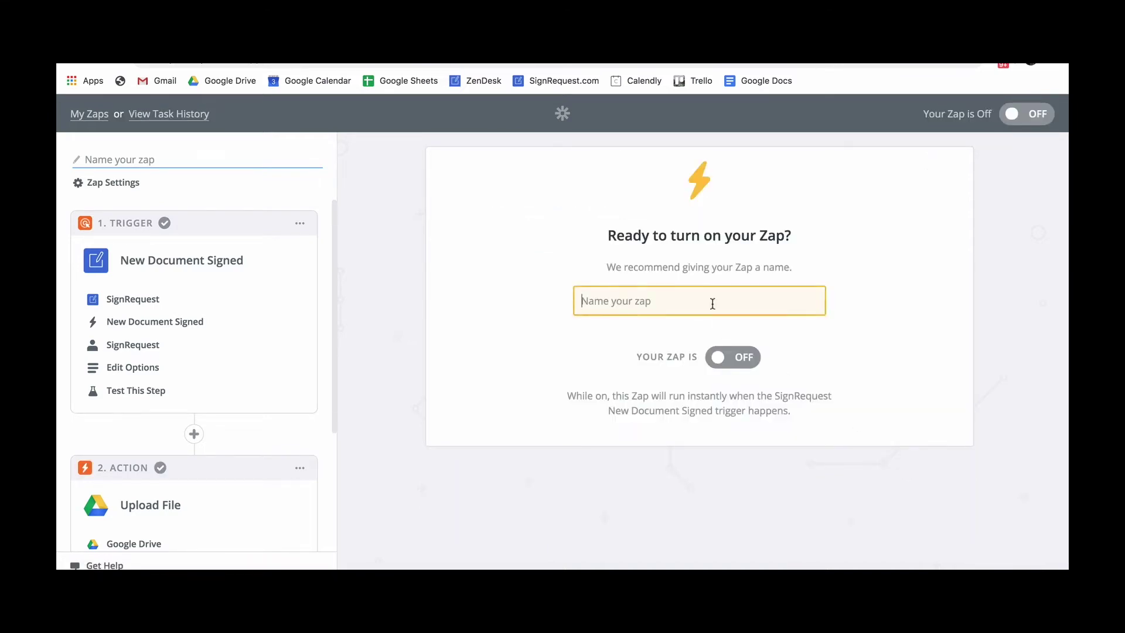
pyautogui.write('Test Zap A')
pyautogui.click(736, 357)
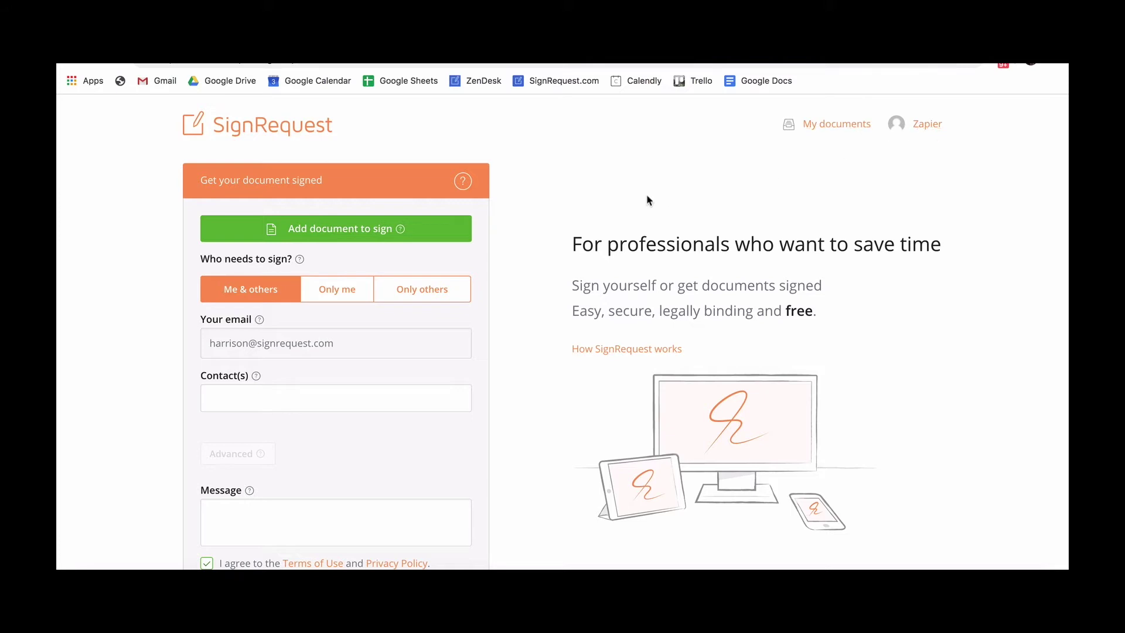
# Step: Add SignRequest Demo 2.pdf from templates with yourself as the only signer, then proceed to sign
pyautogui.click(361, 232)
pyautogui.click(444, 275)
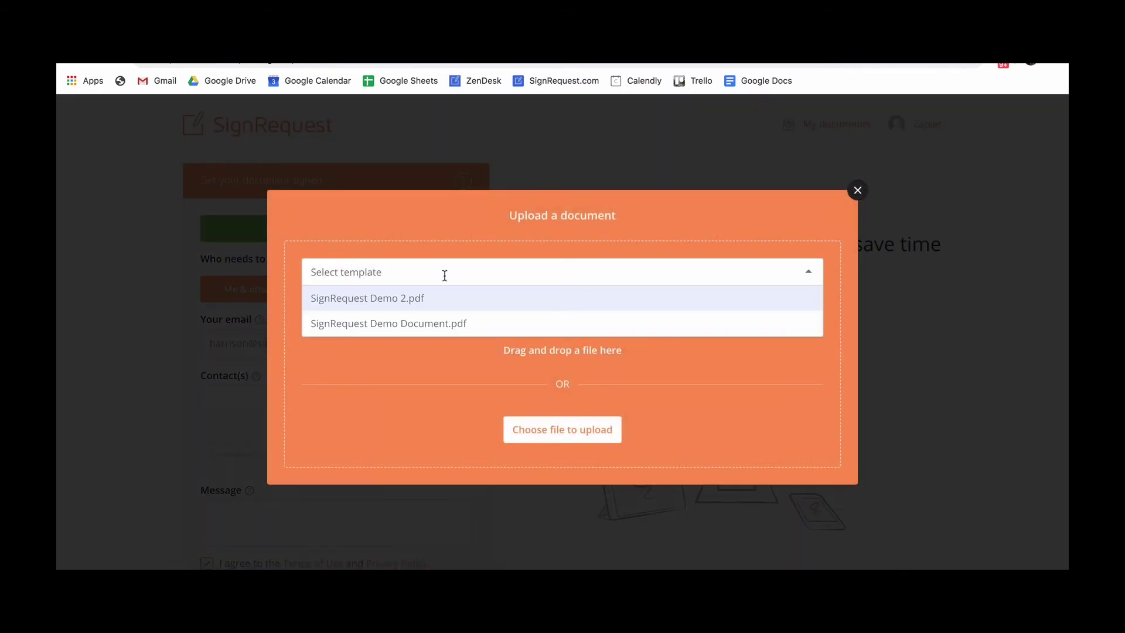
pyautogui.click(427, 299)
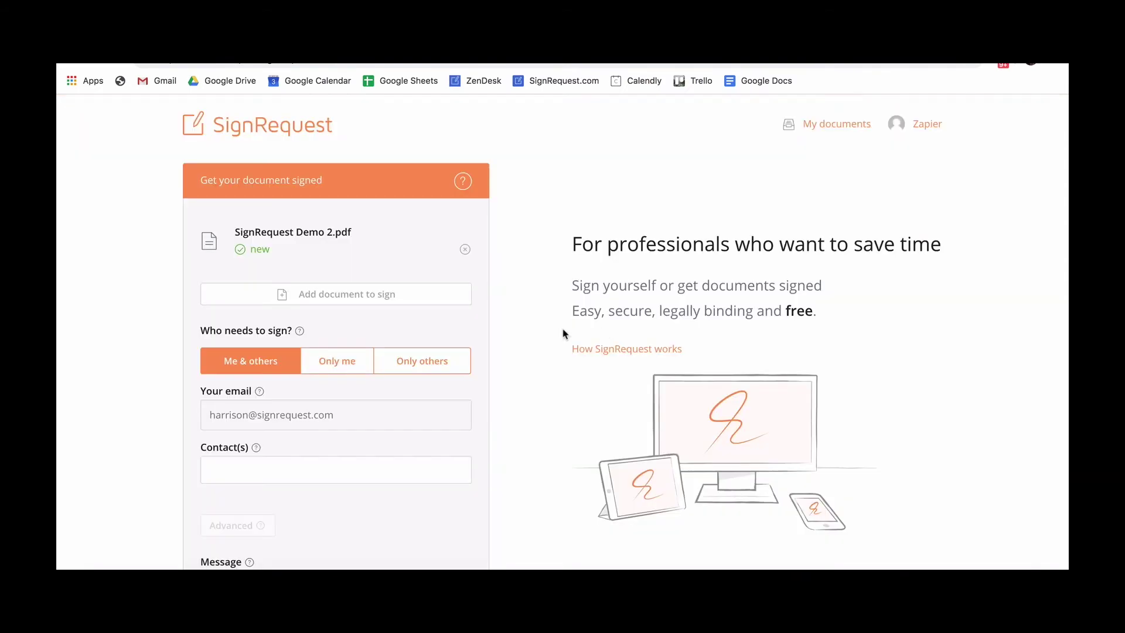
pyautogui.scroll(-1, 396, 331)
pyautogui.click(318, 328)
pyautogui.scroll(-2, 347, 333)
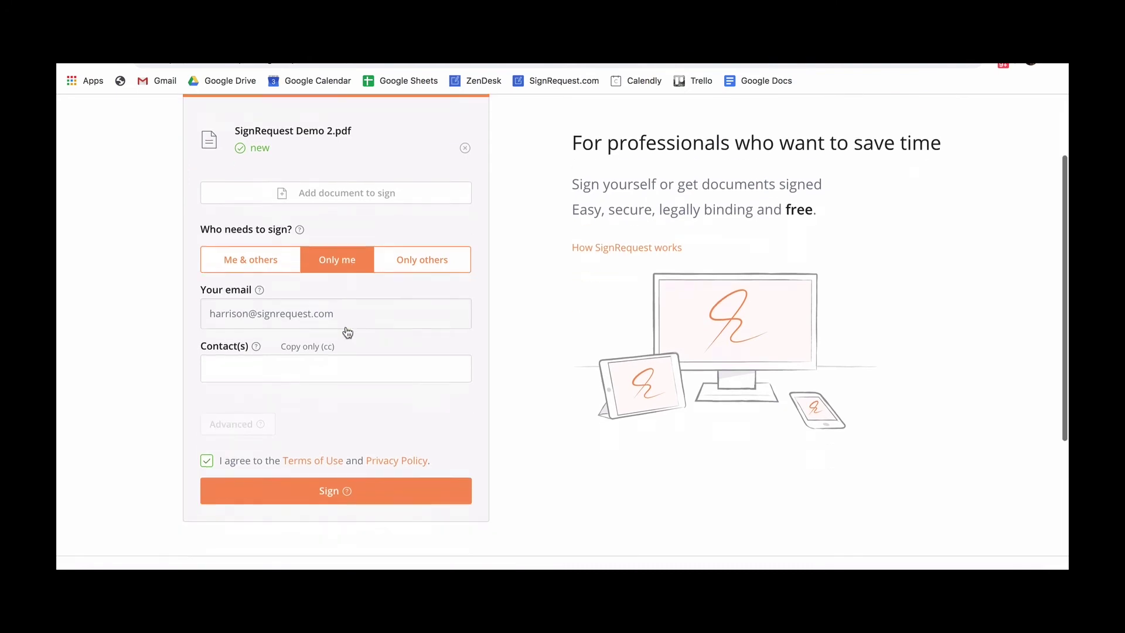
pyautogui.click(350, 490)
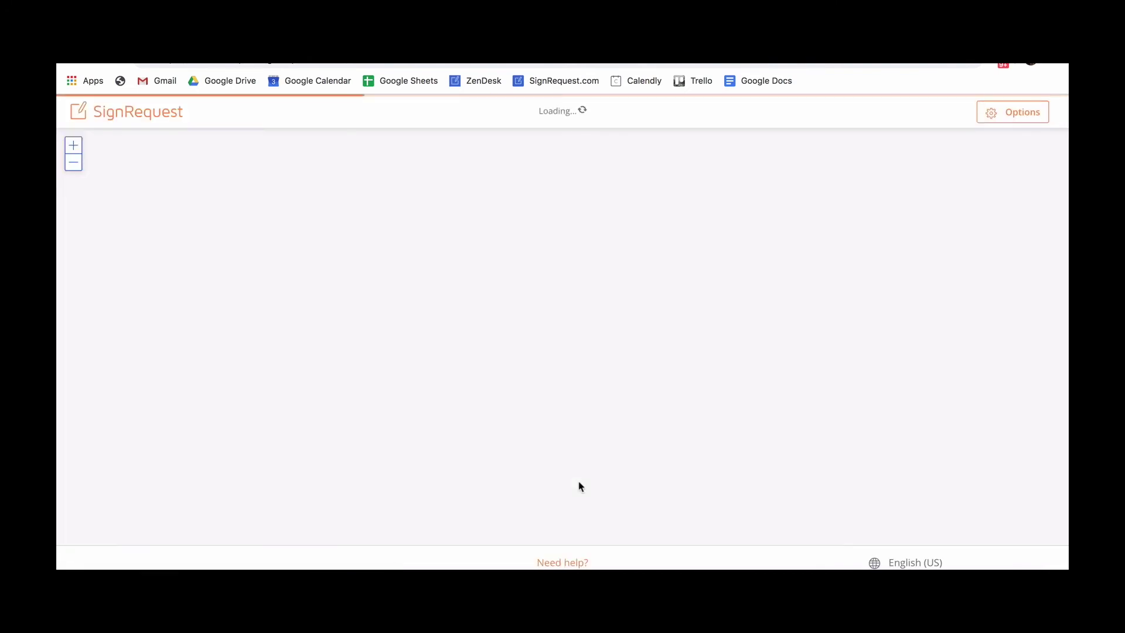
pyautogui.scroll(-1, 409, 367)
pyautogui.scroll(-3, 411, 370)
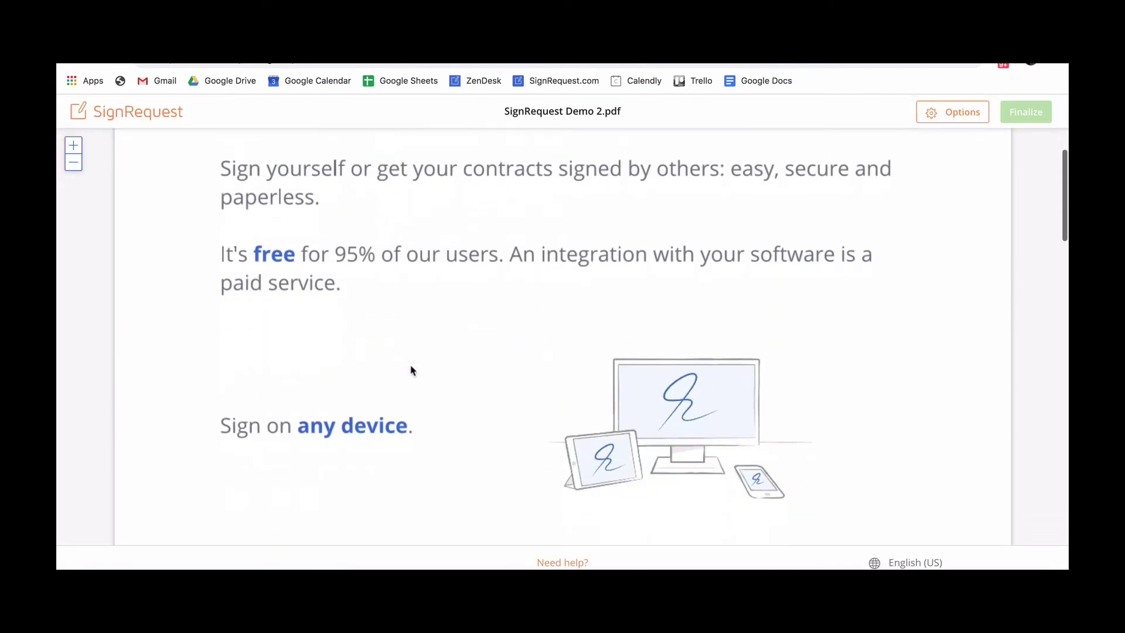
pyautogui.scroll(-2, 409, 370)
# Step: Insert a signature below 'Sign on any device', then finalize and confirm the signing
pyautogui.click(396, 363)
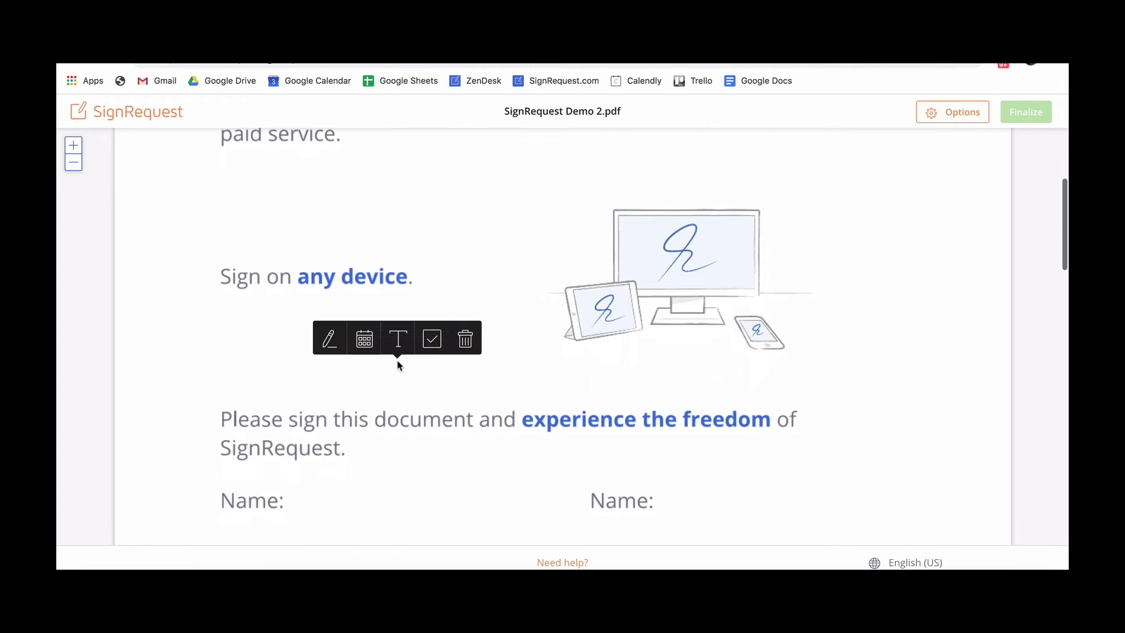
pyautogui.click(329, 341)
pyautogui.click(650, 196)
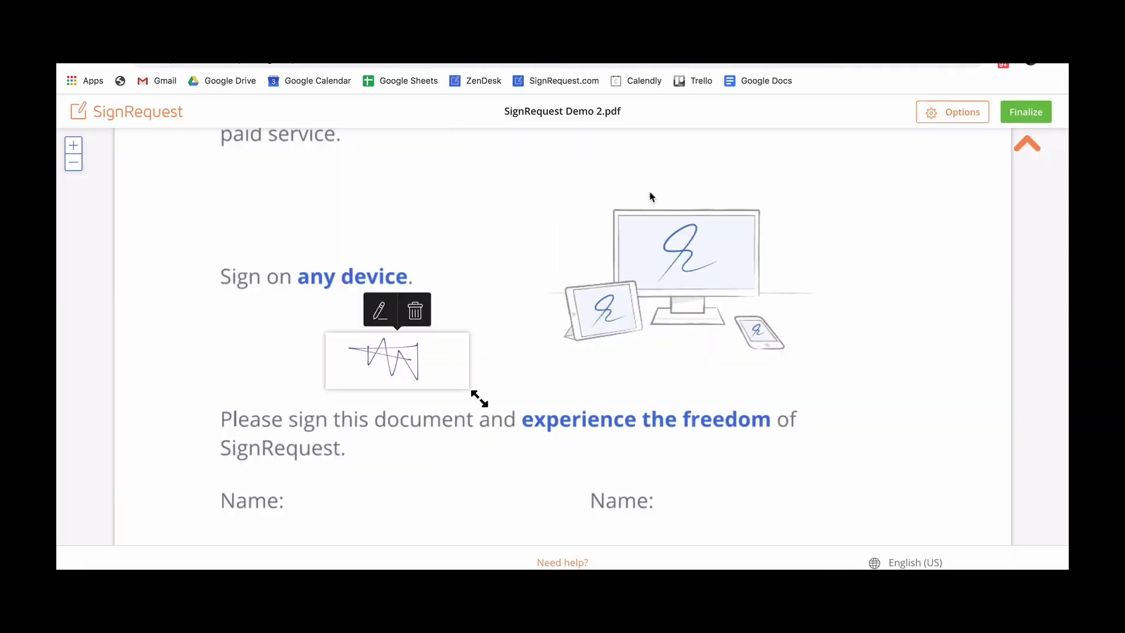
pyautogui.click(1026, 112)
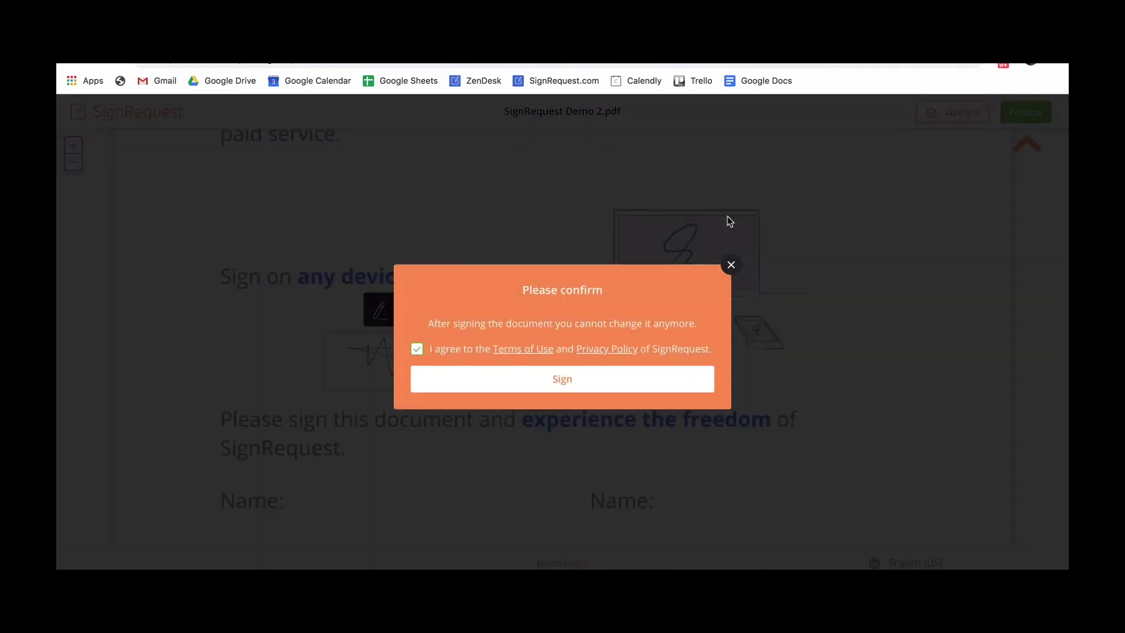
pyautogui.click(557, 381)
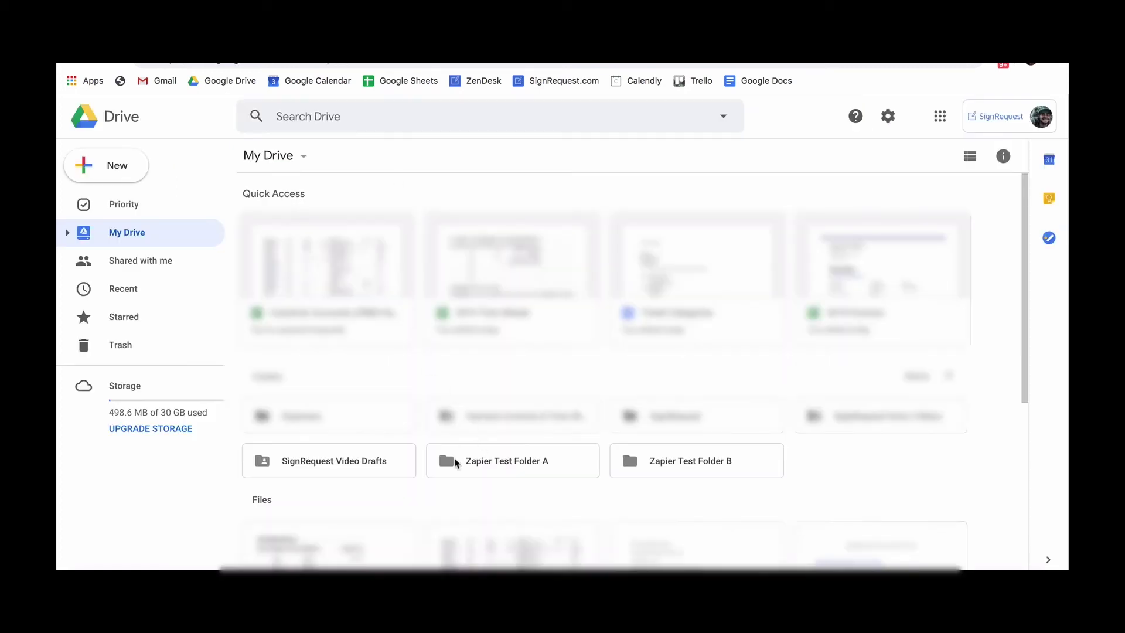
# Step: Open Zapier Test Folder A and inspect the two signed demo PDFs inside
pyautogui.doubleClick(495, 463)
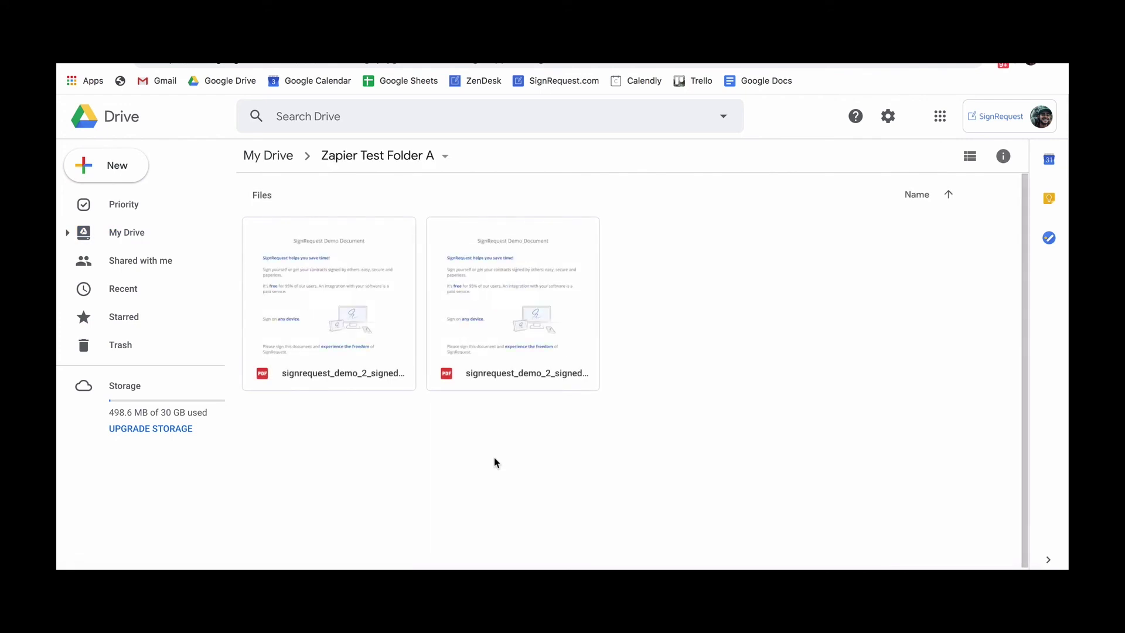
pyautogui.moveTo(609, 440)
pyautogui.mouseDown()
pyautogui.moveTo(270, 253)
pyautogui.moveTo(419, 340)
pyautogui.mouseUp()
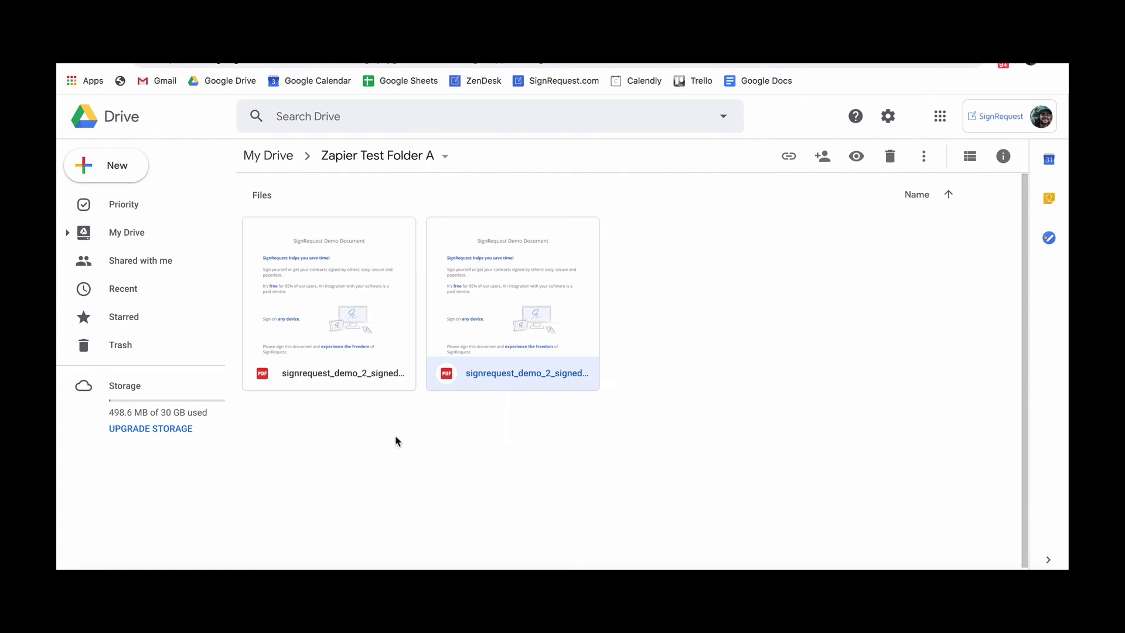
pyautogui.moveTo(344, 450)
pyautogui.mouseDown()
pyautogui.moveTo(341, 269)
pyautogui.moveTo(352, 229)
pyautogui.mouseUp()
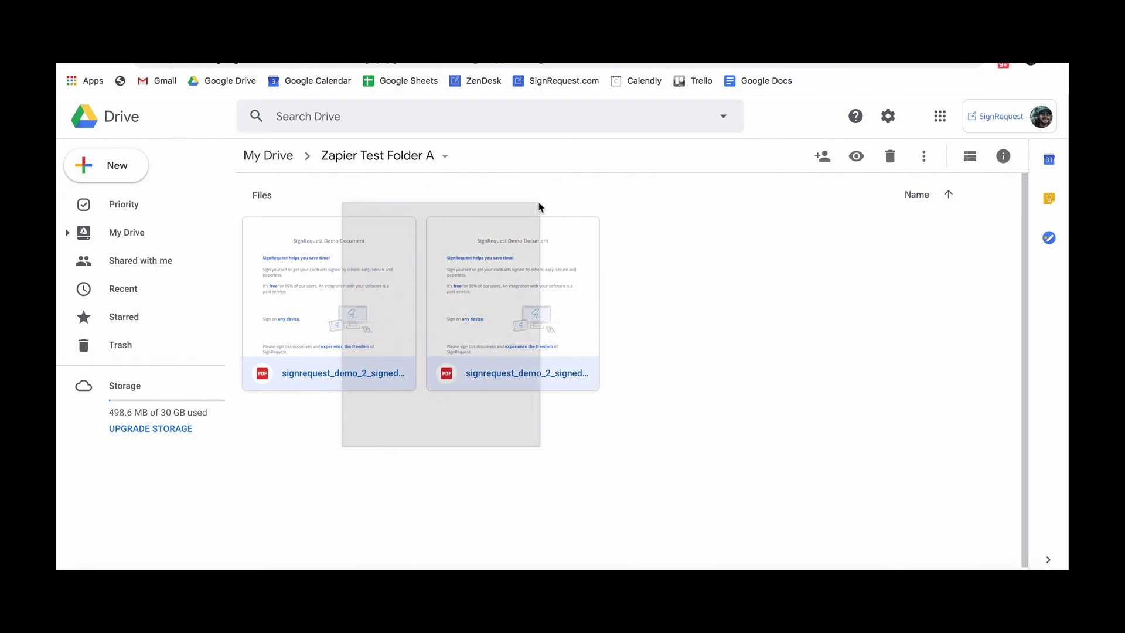
pyautogui.moveTo(351, 230); pyautogui.dragTo(370, 207)
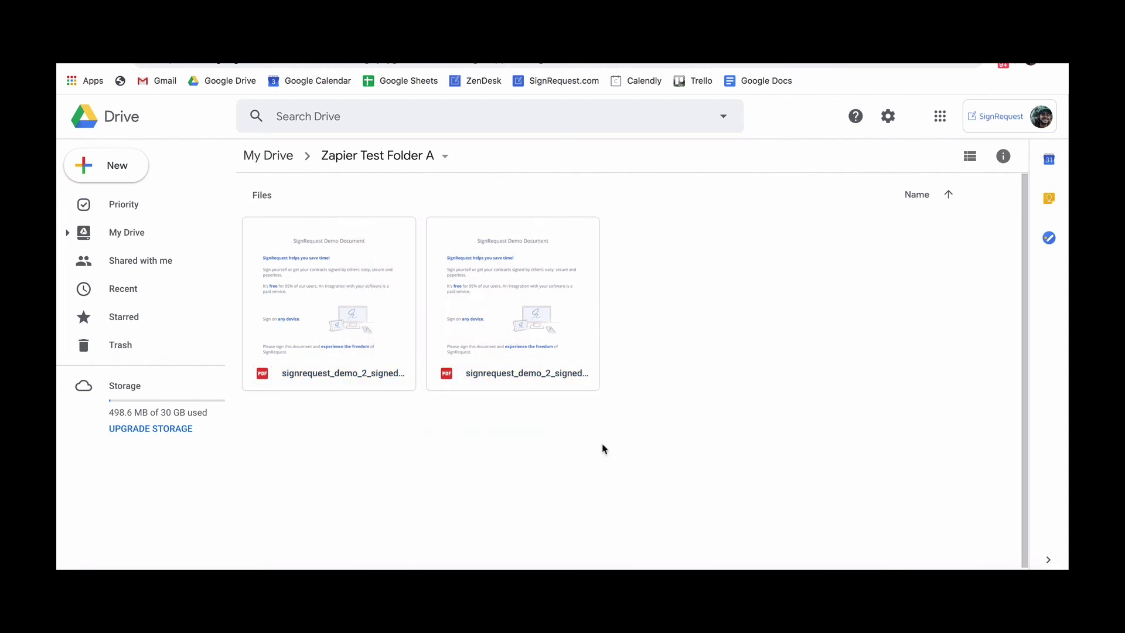